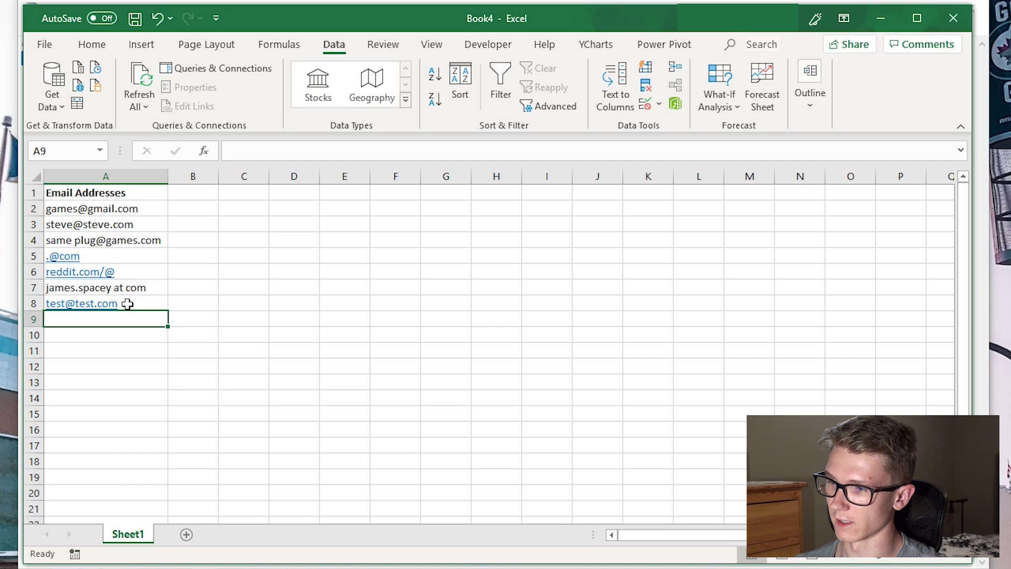
- Select the whole Email Addresses column A
{"action": "left_click", "coordinate": [112, 228]}
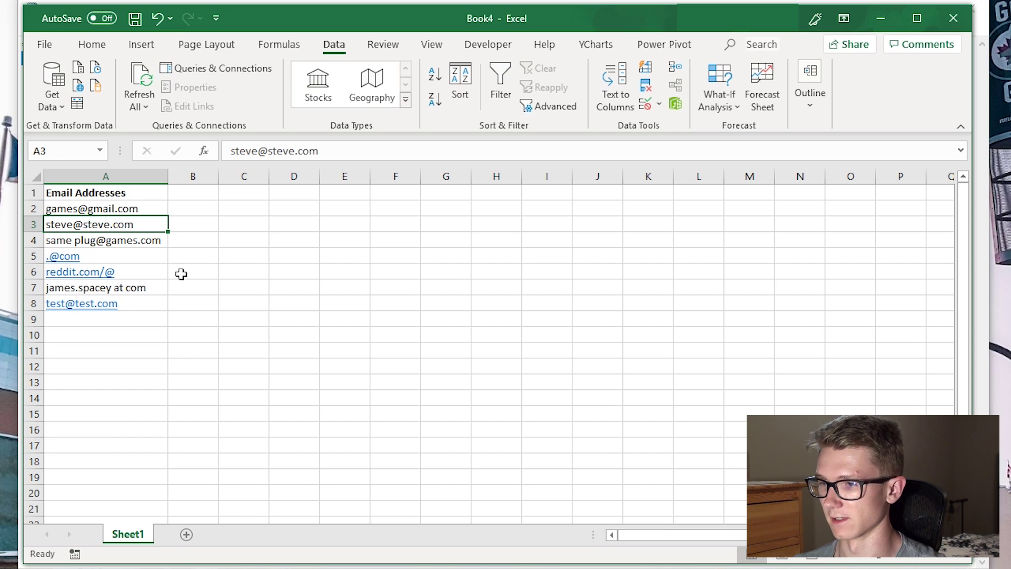
{"action": "left_click", "coordinate": [136, 209]}
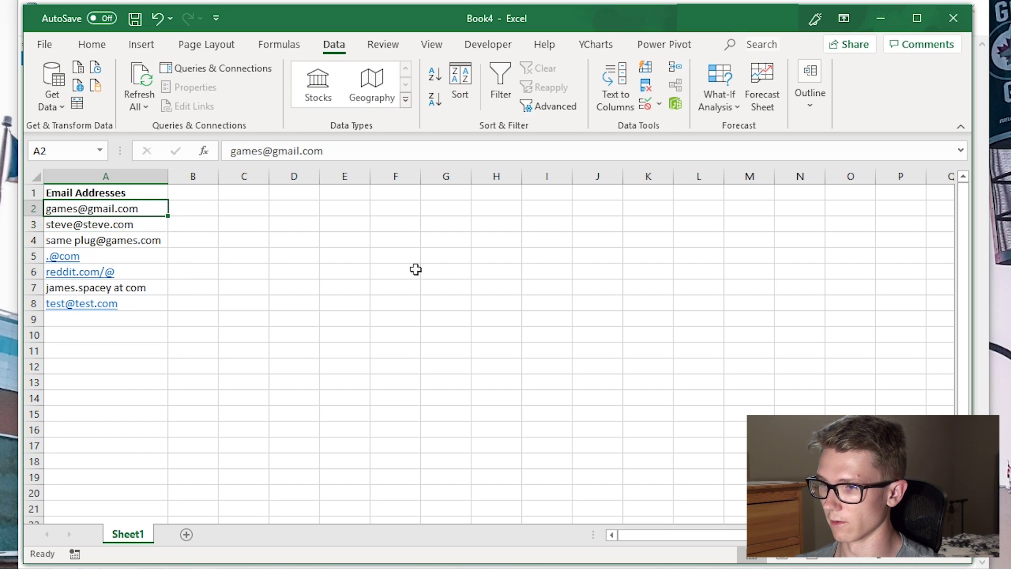
{"action": "left_click", "coordinate": [135, 176]}
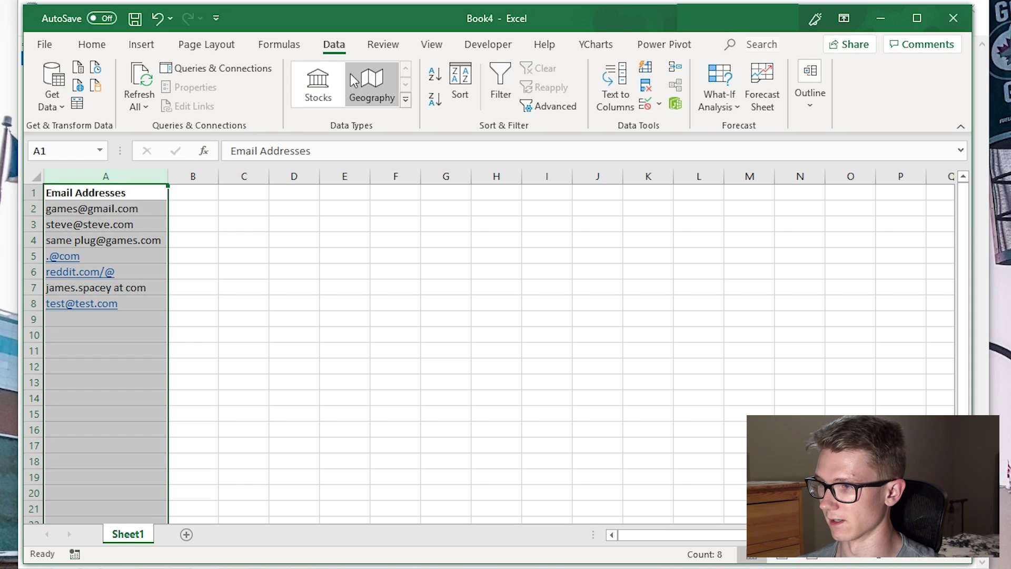
- Set column A's Data Validation to allow a Custom formula, then bring up Notepad's formula
{"action": "left_click", "coordinate": [645, 104]}
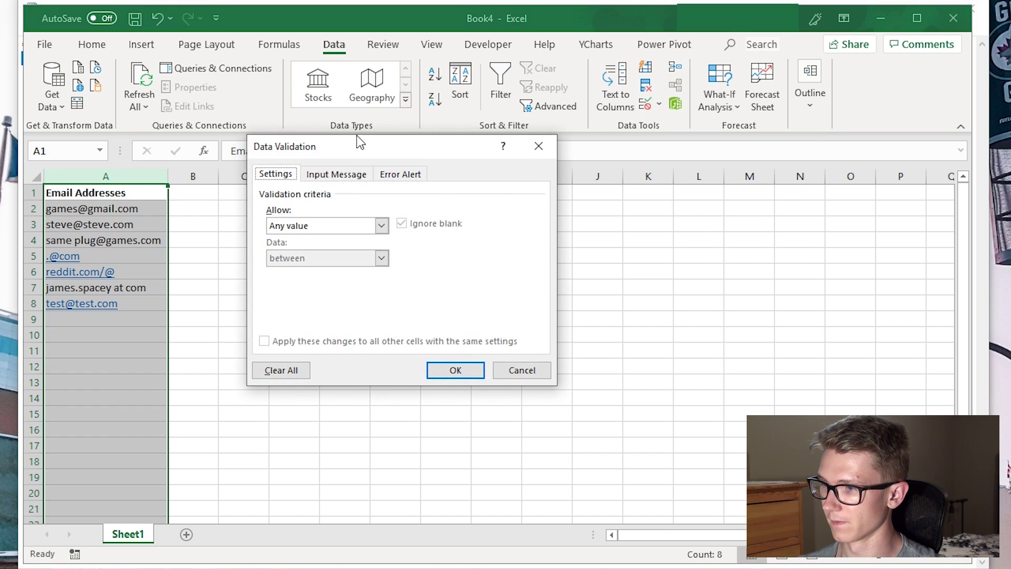
{"action": "left_click", "coordinate": [273, 207]}
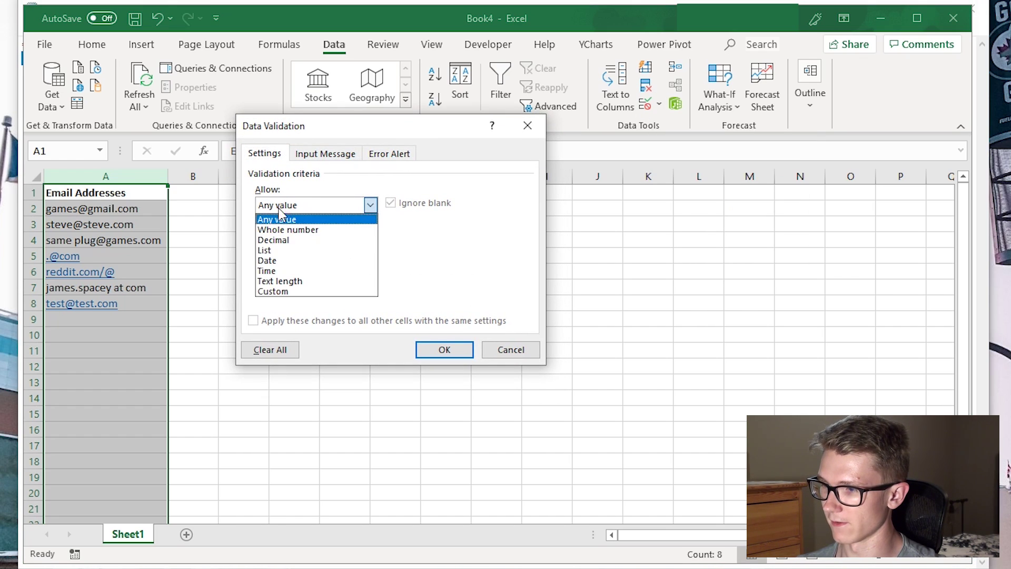
{"action": "left_click", "coordinate": [278, 293]}
{"action": "left_click", "coordinate": [283, 269]}
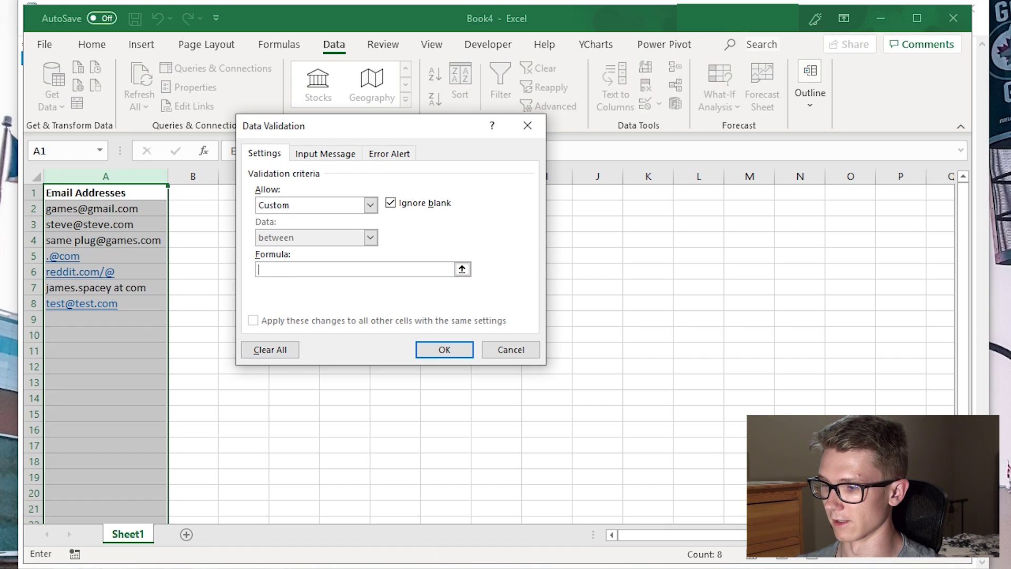
{"action": "key", "text": "alt+Tab"}
{"action": "left_click", "coordinate": [443, 398]}
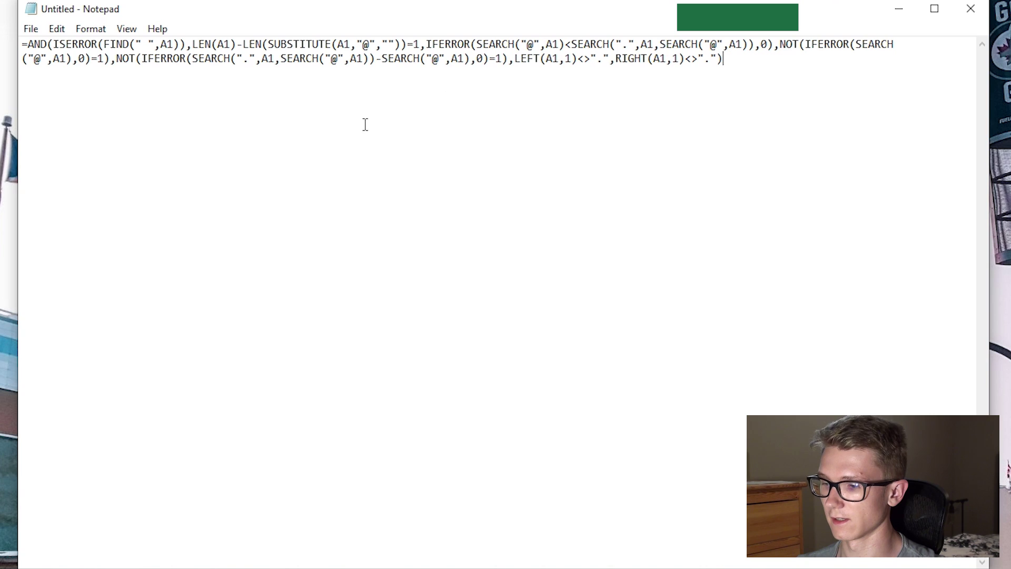
{"action": "key", "text": "alt+Tab"}
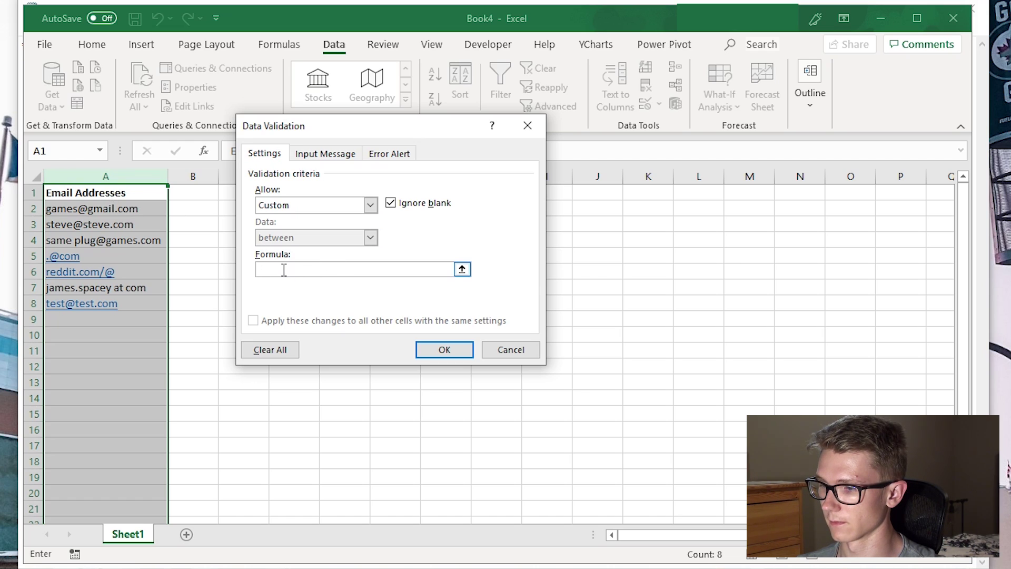
{"action": "key", "text": "alt+Tab"}
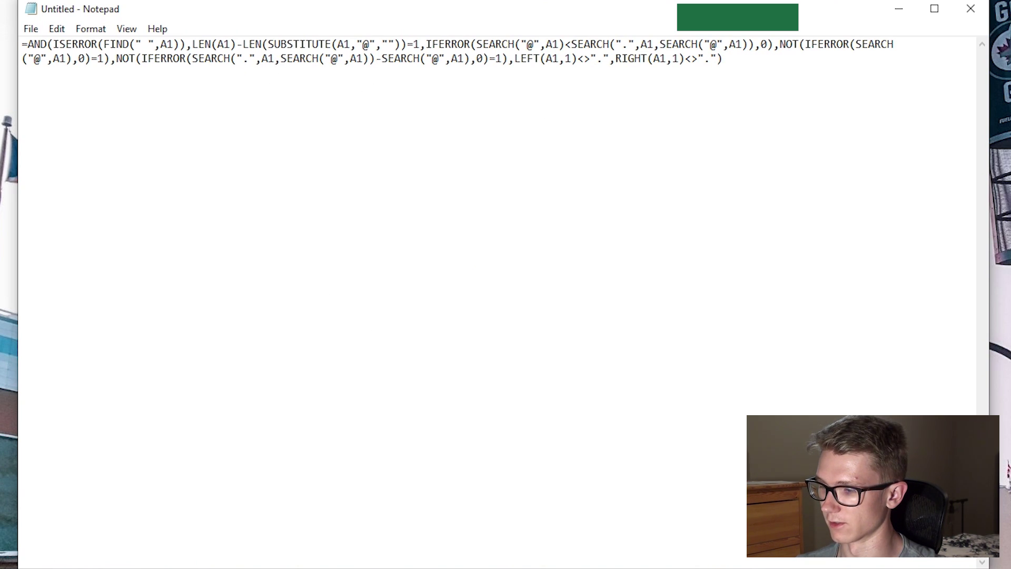
{"action": "key", "text": "alt+Tab"}
{"action": "left_click", "coordinate": [305, 270]}
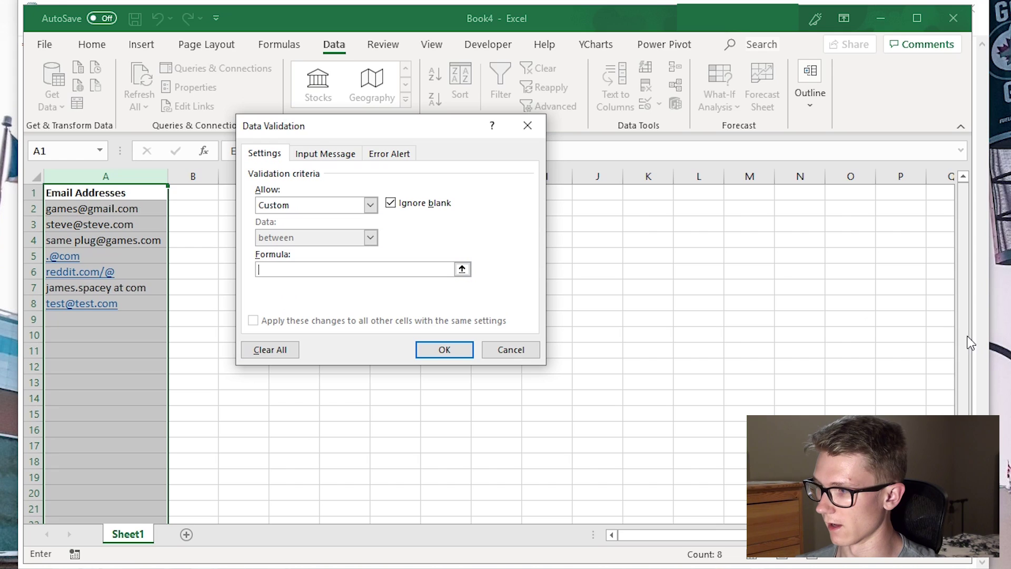
{"action": "left_click", "coordinate": [981, 352]}
- Remove the first ISERROR check from the email formula in Notepad
{"action": "left_click", "coordinate": [558, 86]}
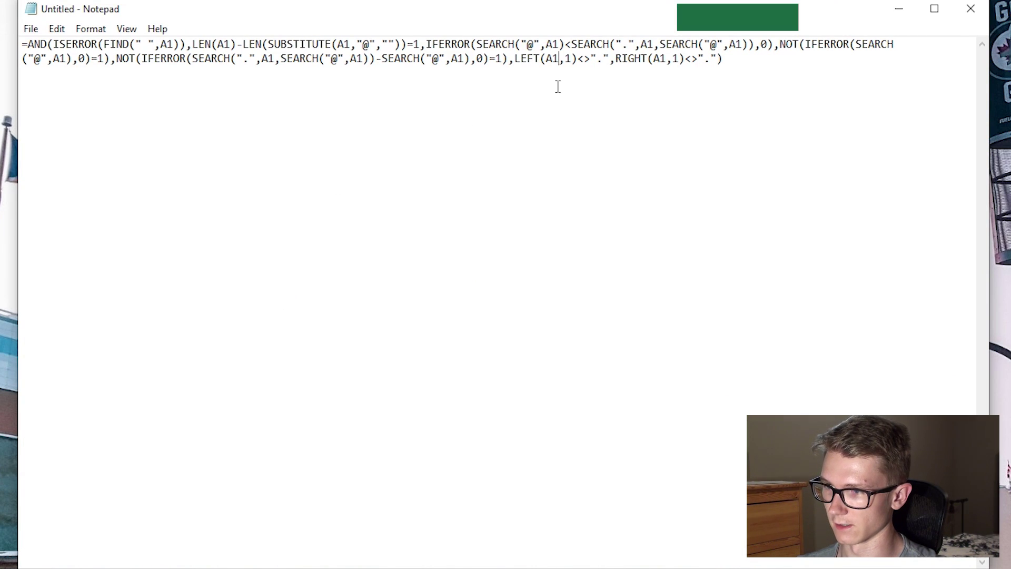
{"action": "left_click_drag", "start_coordinate": [56, 44], "coordinate": [204, 45]}
{"action": "left_click", "coordinate": [235, 59]}
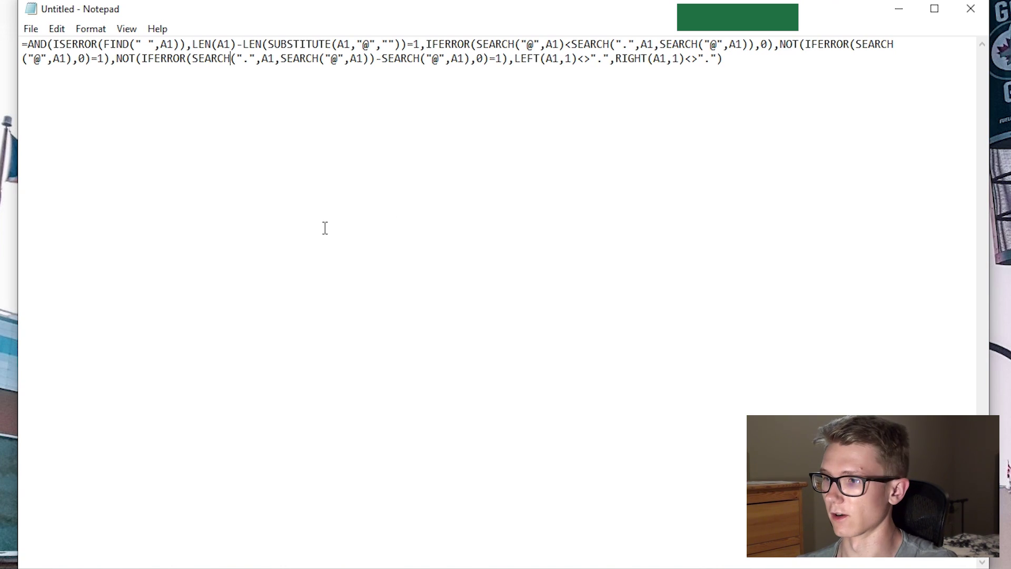
- Paste the full Notepad email formula into column A's Custom validation Formula box and confirm
{"action": "left_click_drag", "start_coordinate": [727, 59], "coordinate": [15, 40]}
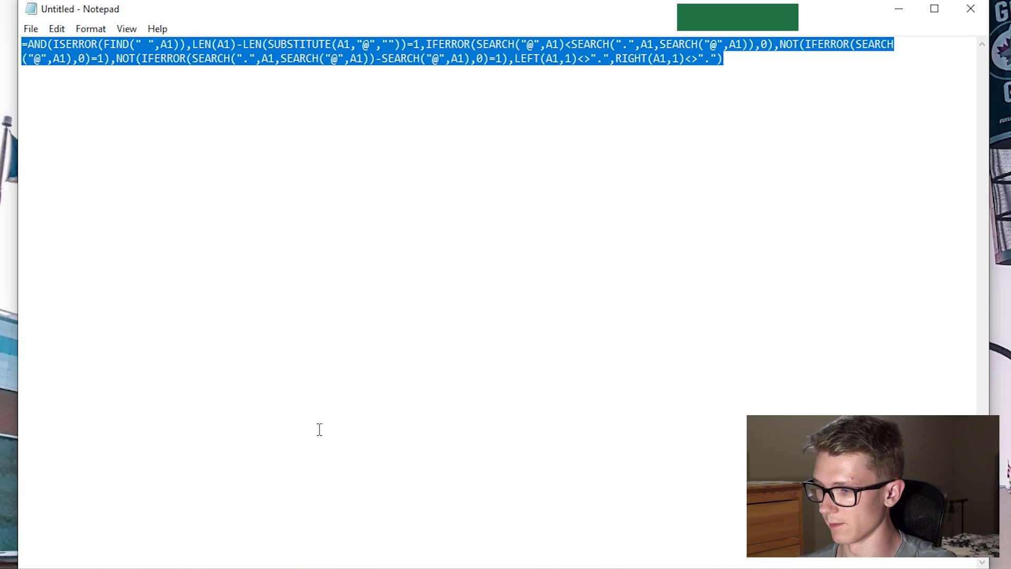
{"action": "left_click", "coordinate": [409, 553]}
{"action": "left_click", "coordinate": [275, 269]}
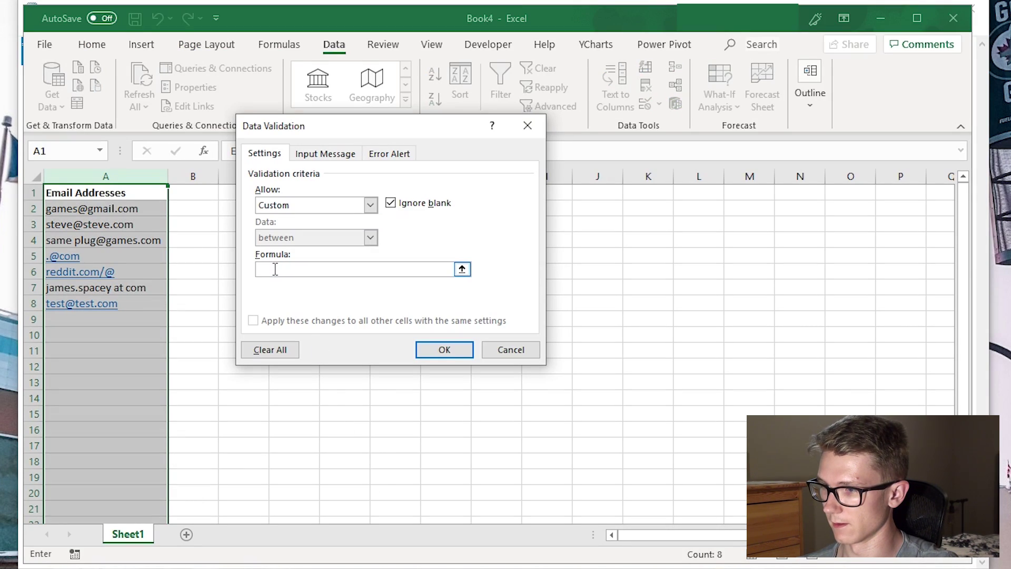
{"action": "type", "text": "=AND(ISERROR(FIND(\" \",A1)),LEN(A1)-LEN(SUBSTITUTE(A1,\"@\",\"\"))=1,IFERROR(SEARCH(\"@\",A1)<SEARCH(\".\",A1,SEARCH(\"@\",A1)),0),NOT(IFERROR(SEARCH(\"@\",A1),0)=1),LEFT(A1,1)<>\".\",RIGHT(A1,1)<>\".\")"}
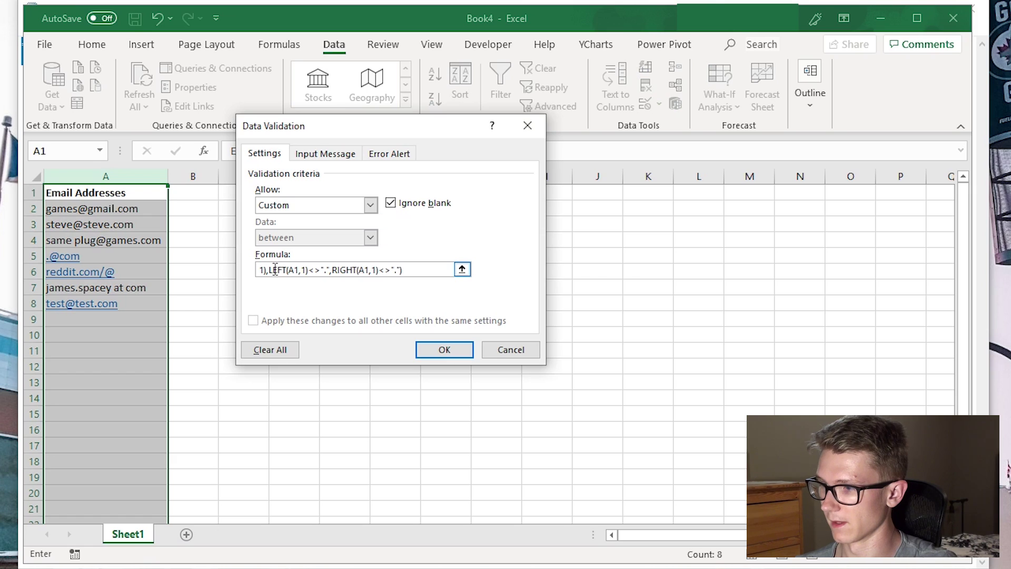
{"action": "left_click", "coordinate": [431, 351]}
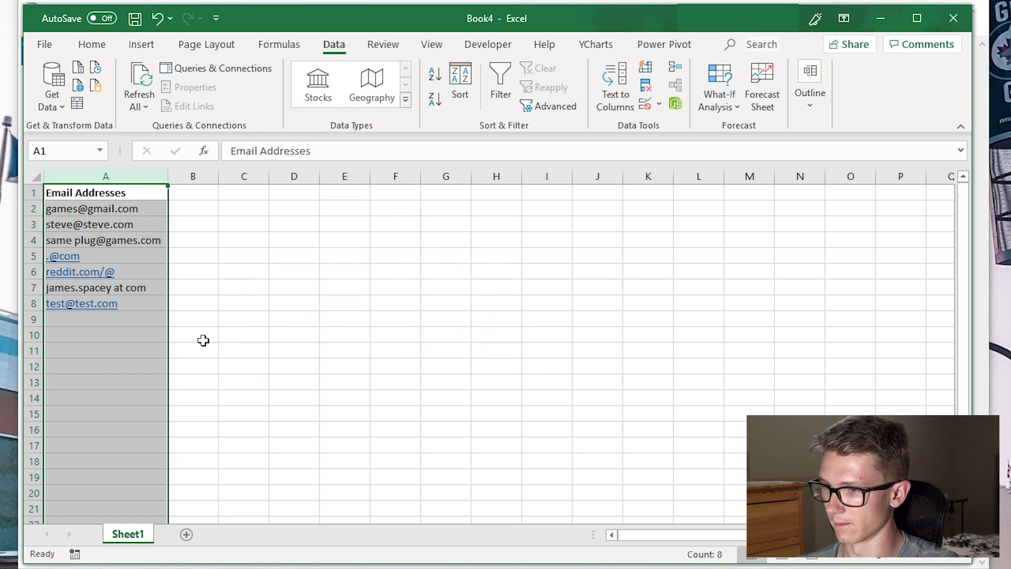
{"action": "left_click", "coordinate": [125, 338]}
- Use Circle Invalid Data to mark the header and rows 4–7 failing the email rule
{"action": "left_click", "coordinate": [142, 319]}
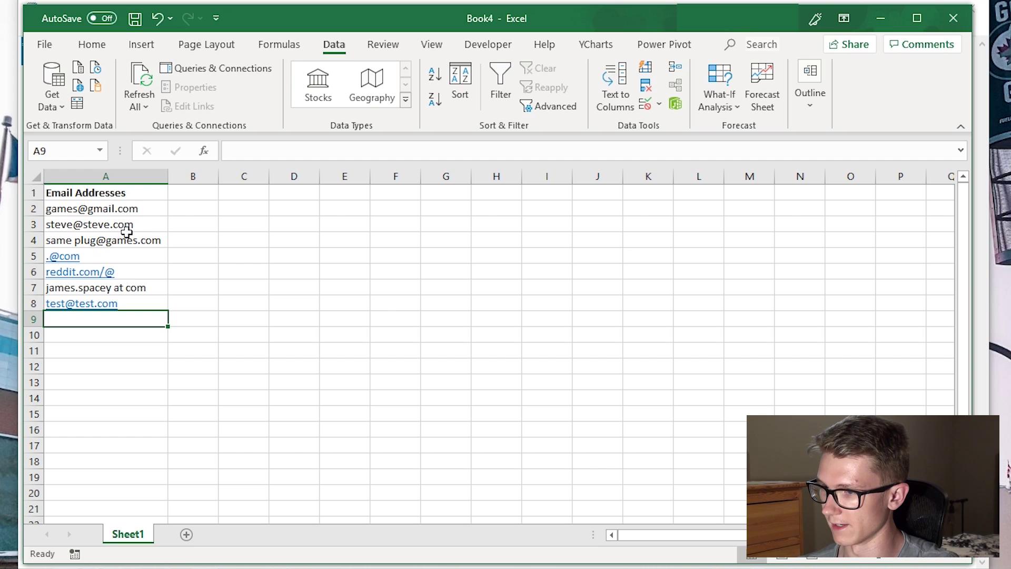
{"action": "left_click", "coordinate": [658, 105]}
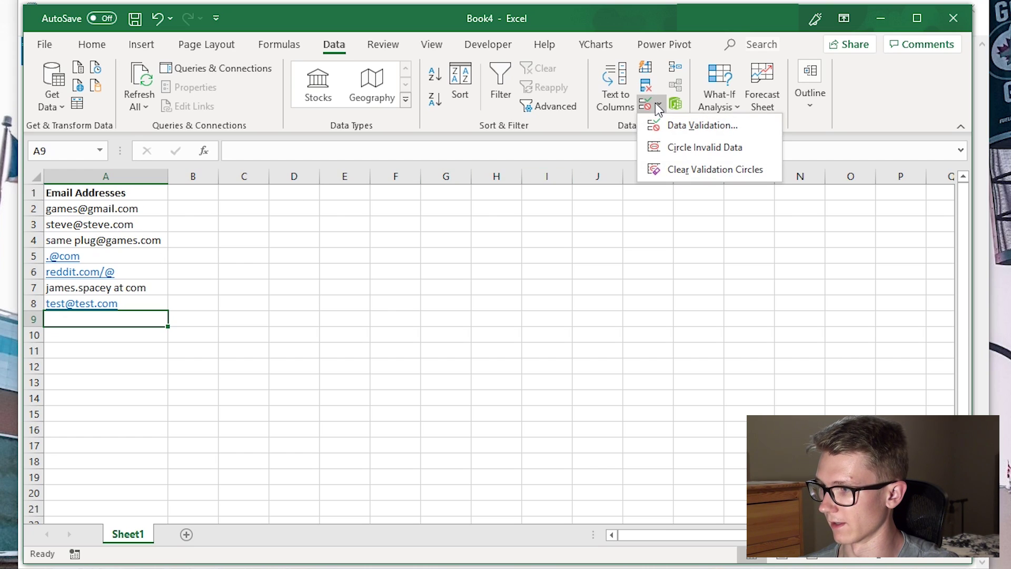
{"action": "left_click", "coordinate": [671, 151]}
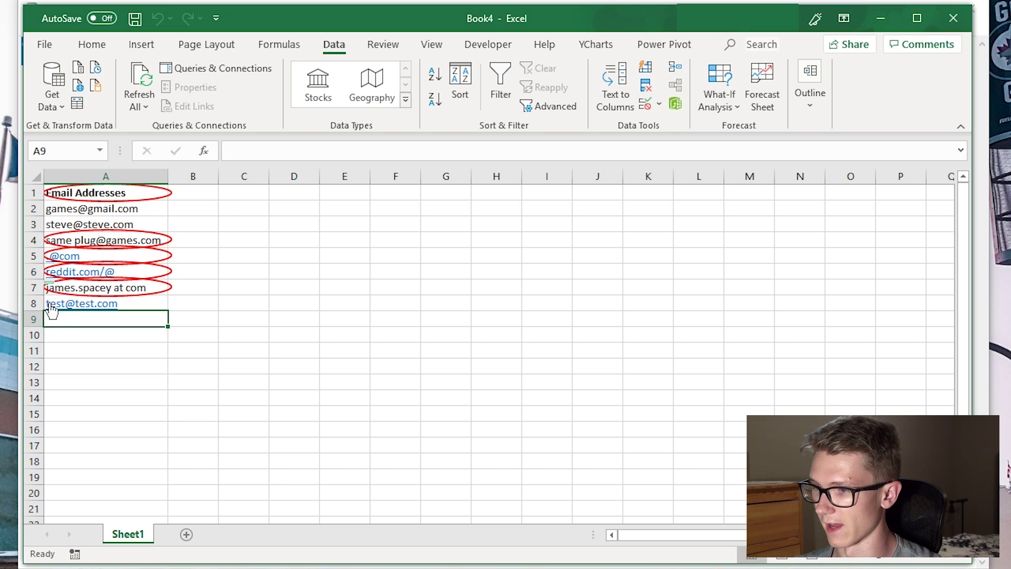
- Select rows 4, 5, 6 and 7 holding invalid addresses and delete them
{"action": "left_click_drag", "start_coordinate": [33, 240], "coordinate": [30, 287]}
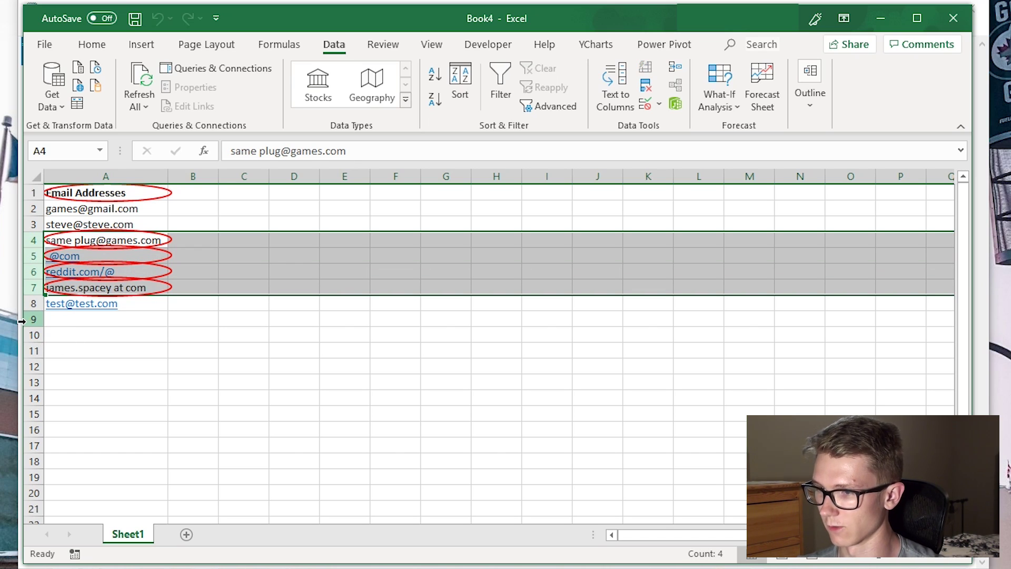
{"action": "left_click", "coordinate": [33, 271]}
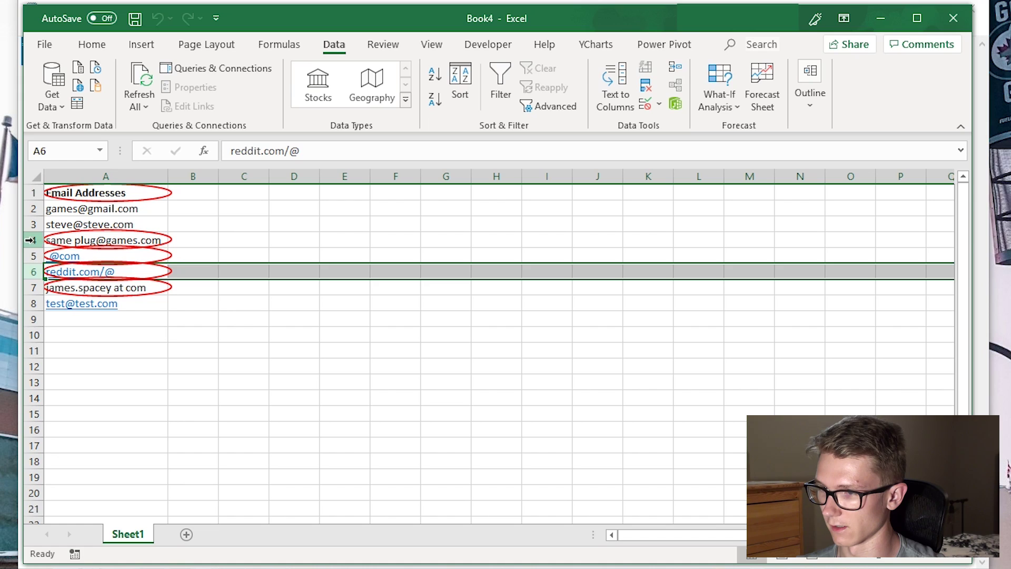
{"action": "left_click", "coordinate": [30, 240]}
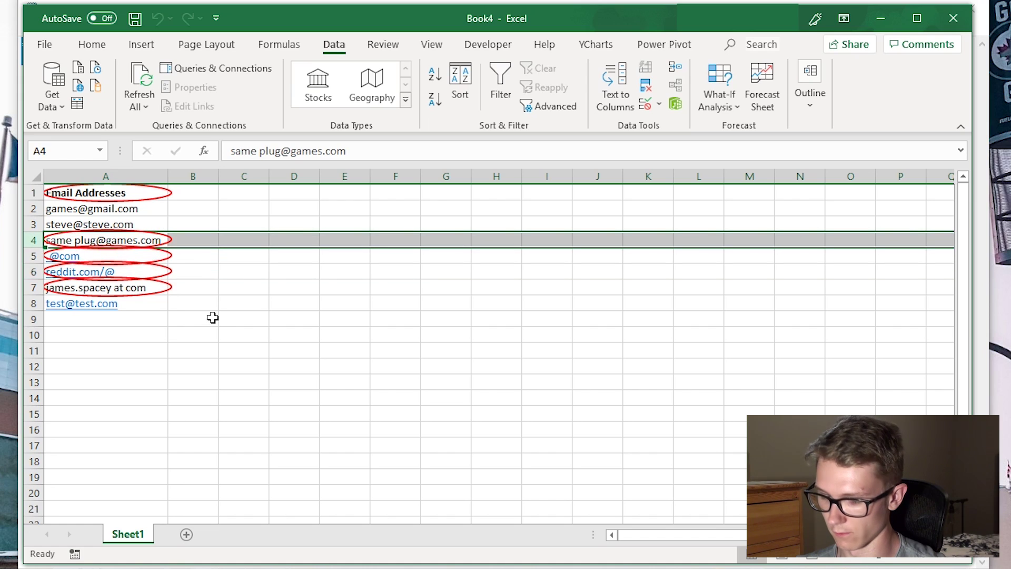
{"action": "left_click", "coordinate": [32, 271], "text": "ctrl"}
{"action": "left_click", "coordinate": [32, 255], "text": "ctrl"}
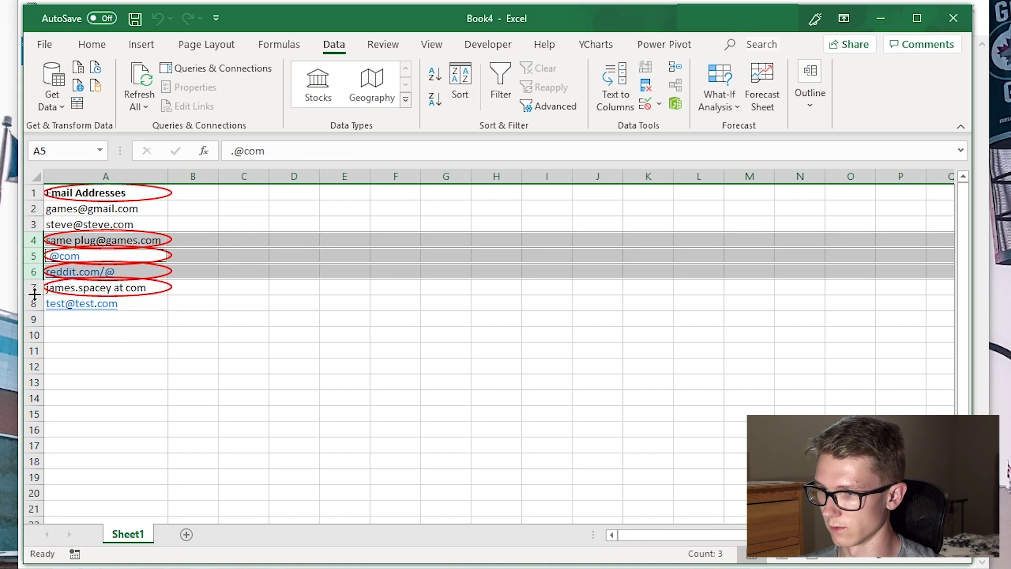
{"action": "left_click", "coordinate": [33, 288], "text": "ctrl"}
{"action": "right_click", "coordinate": [39, 264]}
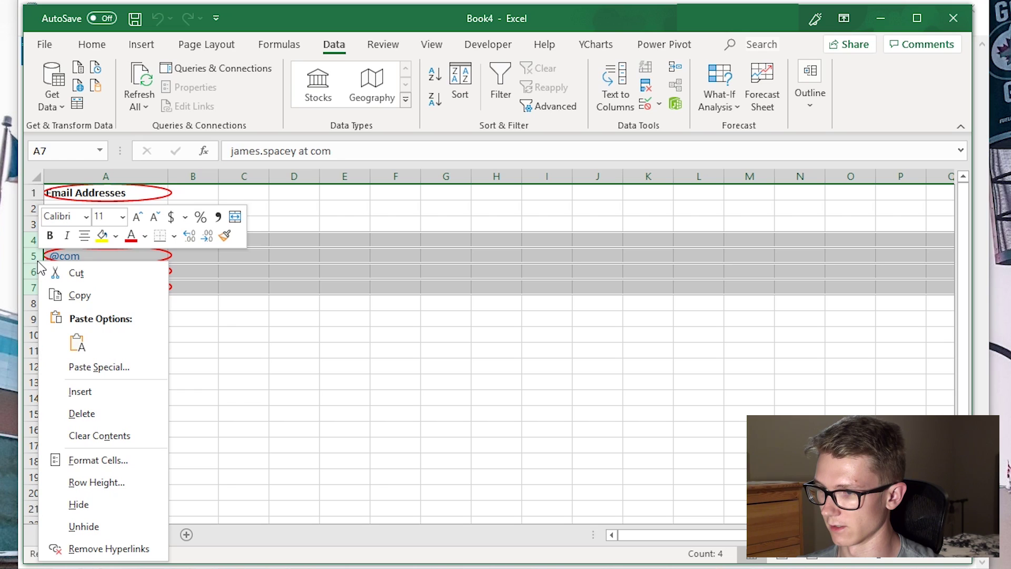
{"action": "left_click", "coordinate": [113, 413]}
{"action": "left_click", "coordinate": [121, 301]}
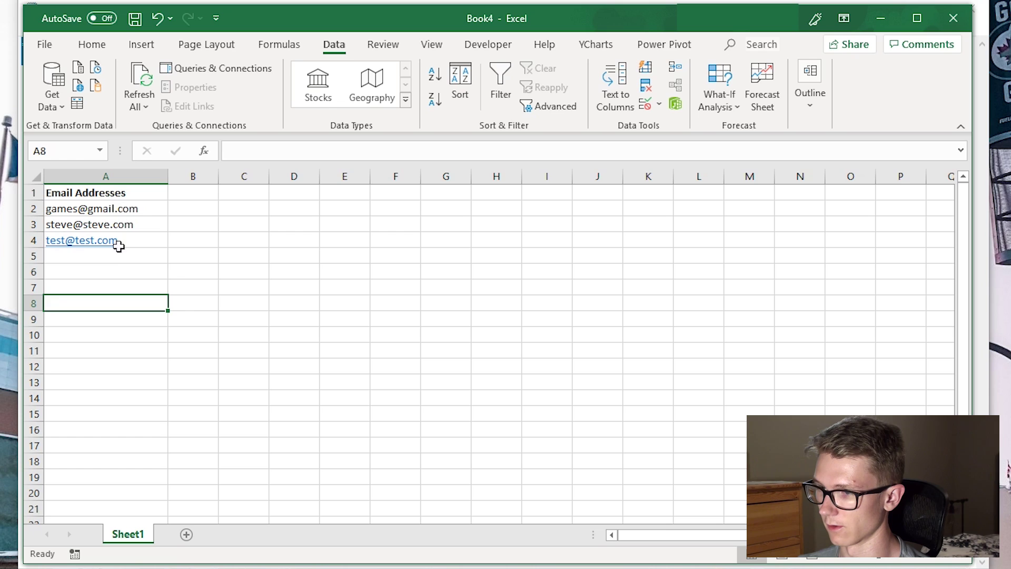
- Test the rule in A5 with '@.com' and 'james@.com', both rejected
{"action": "left_click", "coordinate": [134, 255]}
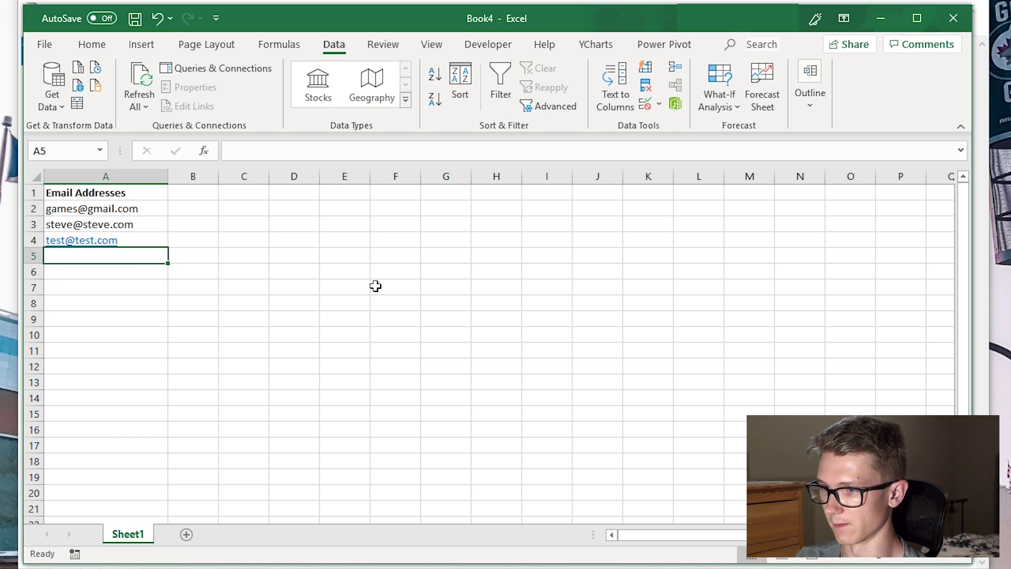
{"action": "type", "text": "@.com"}
{"action": "key", "text": "Return"}
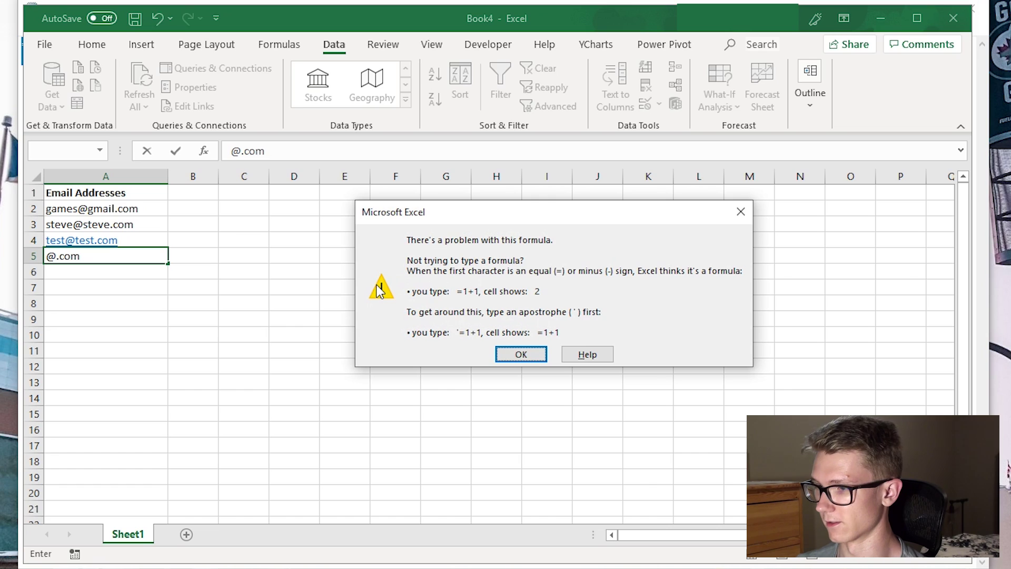
{"action": "left_click", "coordinate": [740, 211]}
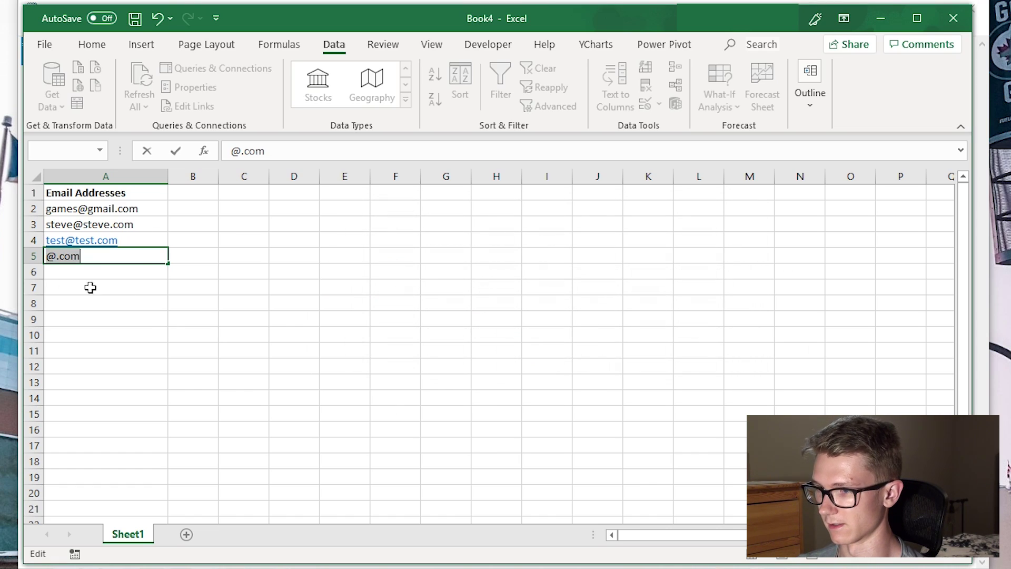
{"action": "left_click_drag", "start_coordinate": [293, 153], "coordinate": [200, 152]}
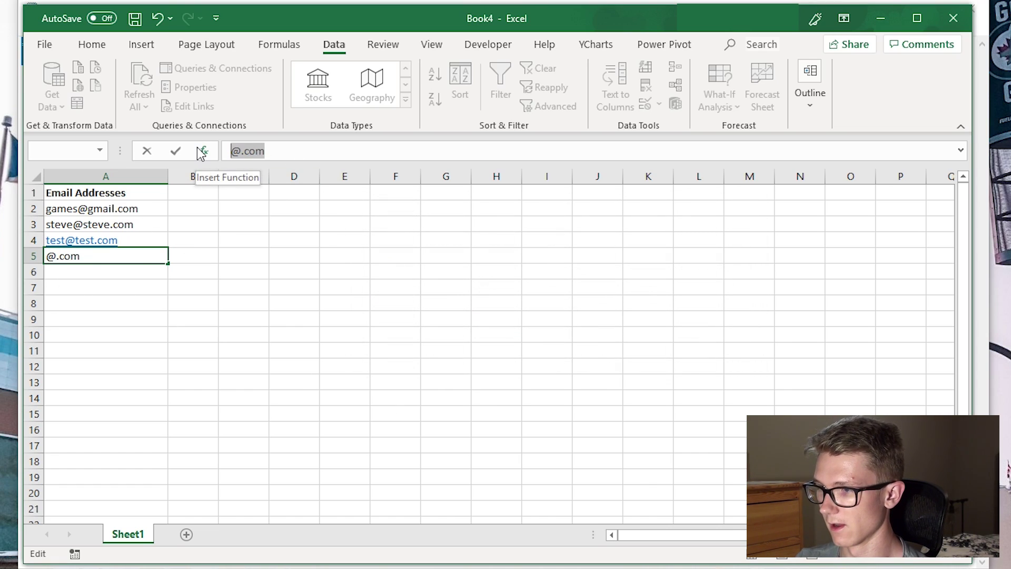
{"action": "key", "text": "BackSpace"}
{"action": "type", "text": "james"}
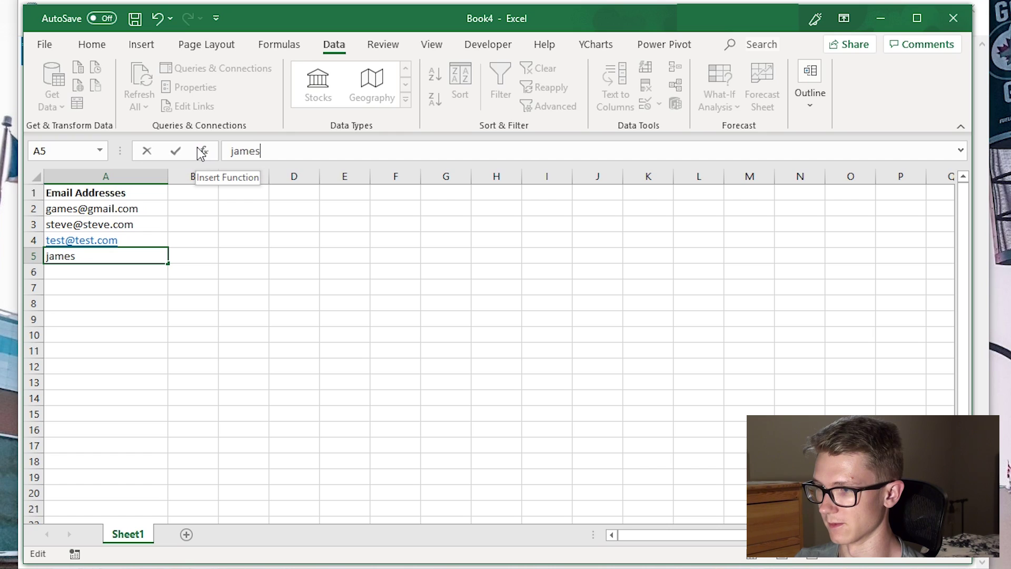
{"action": "type", "text": "@.com"}
{"action": "key", "text": "Return"}
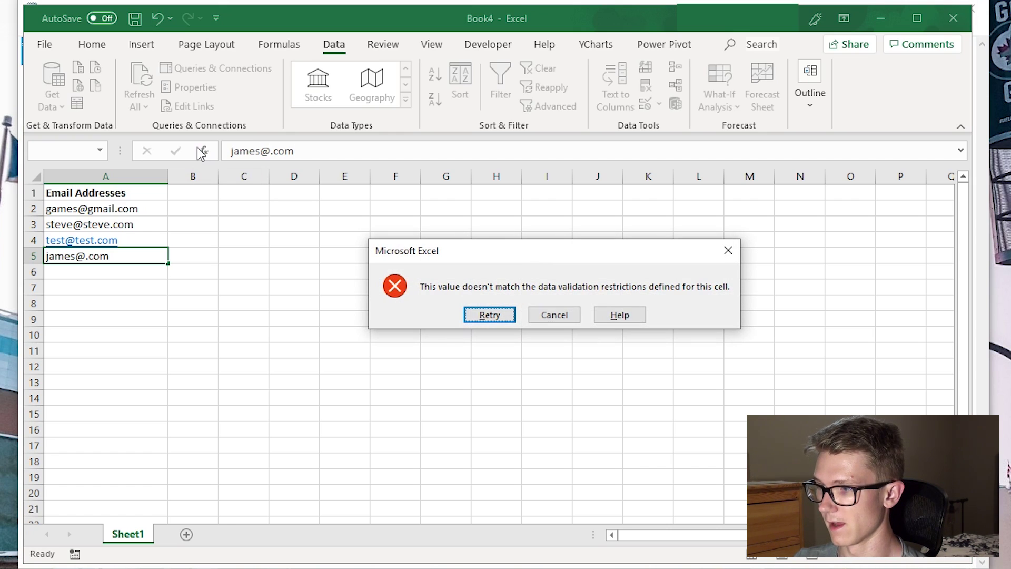
{"action": "left_click_drag", "start_coordinate": [571, 257], "coordinate": [473, 253]}
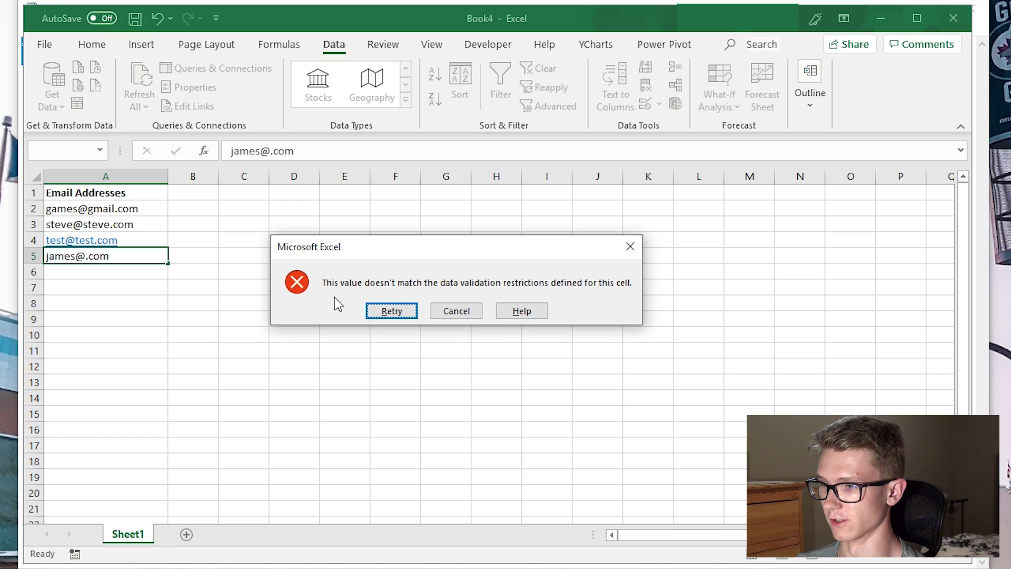
{"action": "left_click", "coordinate": [392, 311]}
{"action": "left_click", "coordinate": [269, 151]}
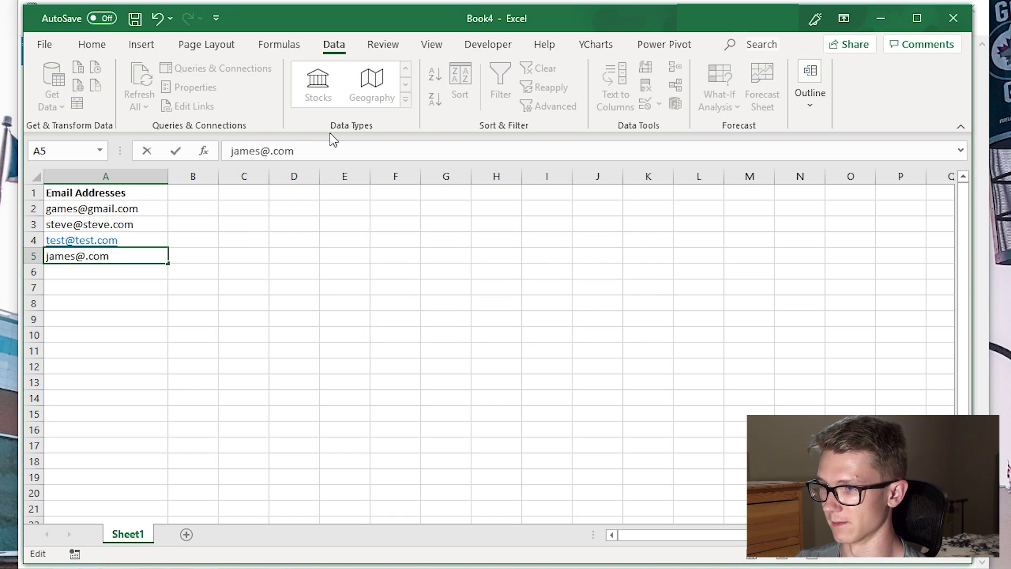
{"action": "type", "text": "gmail"}
{"action": "key", "text": "Return"}
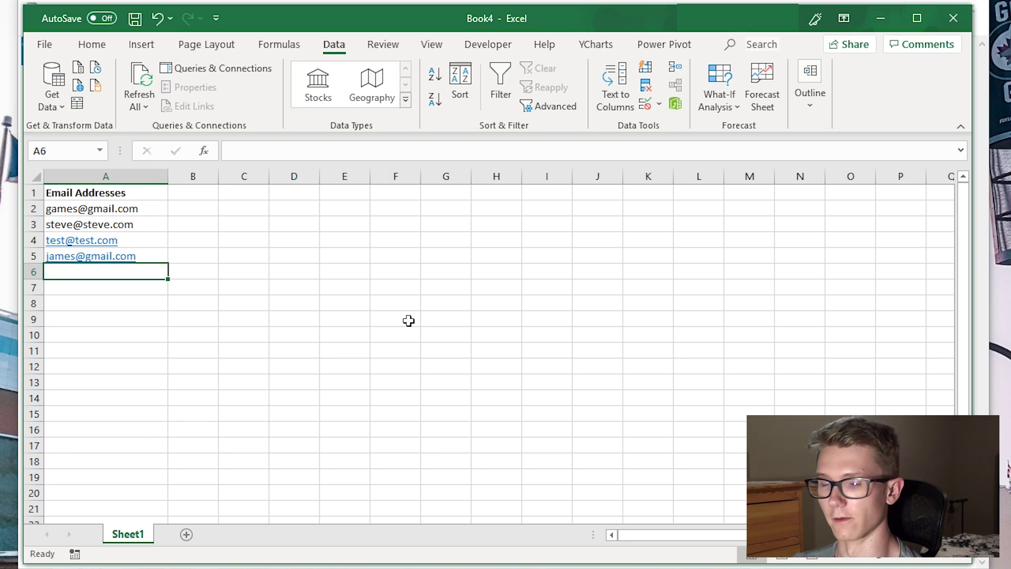